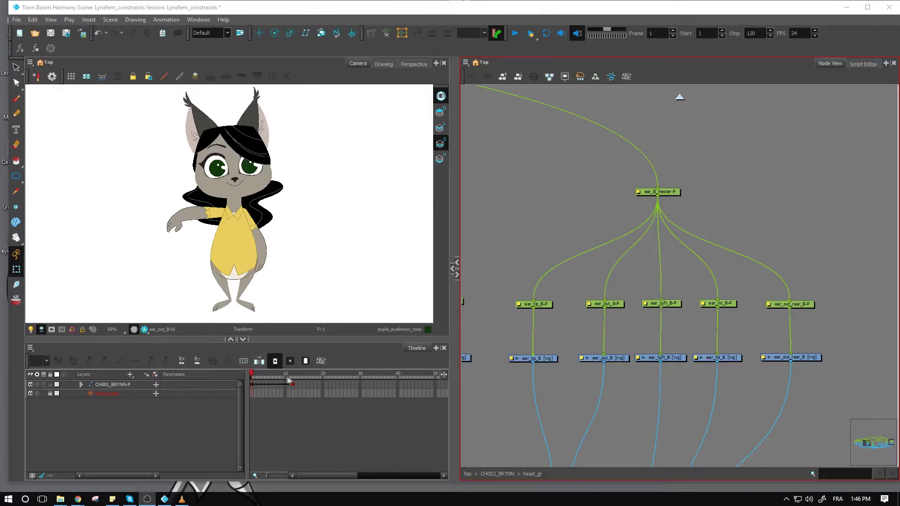
Scrub frames 5 to 16 to check the ear's motion, then return to frame 1 and select the ear
click(266, 375)
drag(272, 377, 252, 377)
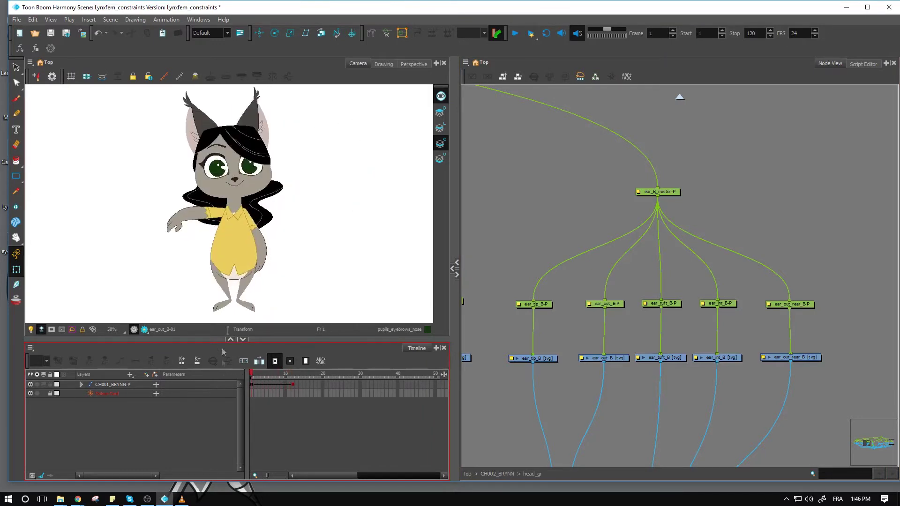
click(256, 127)
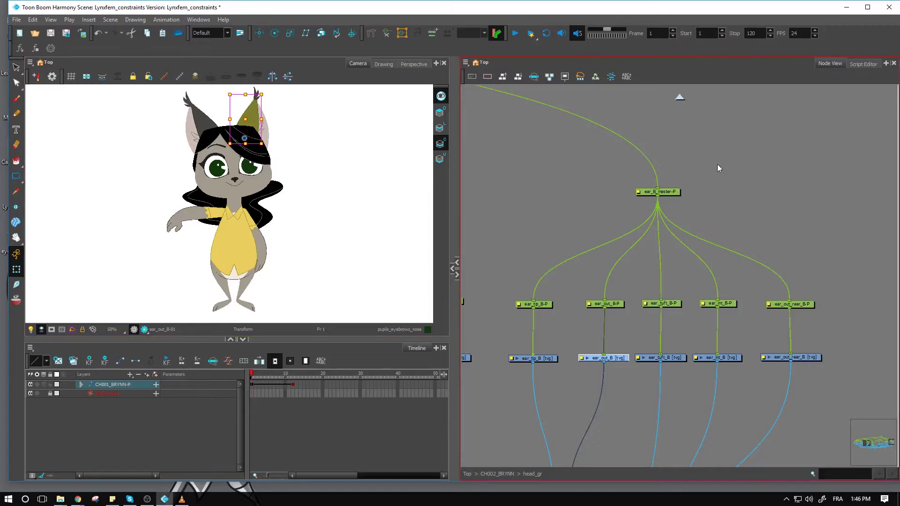
Widen the Node Library and drop a Three Points Constraint node above ear_B_master-P
click(451, 269)
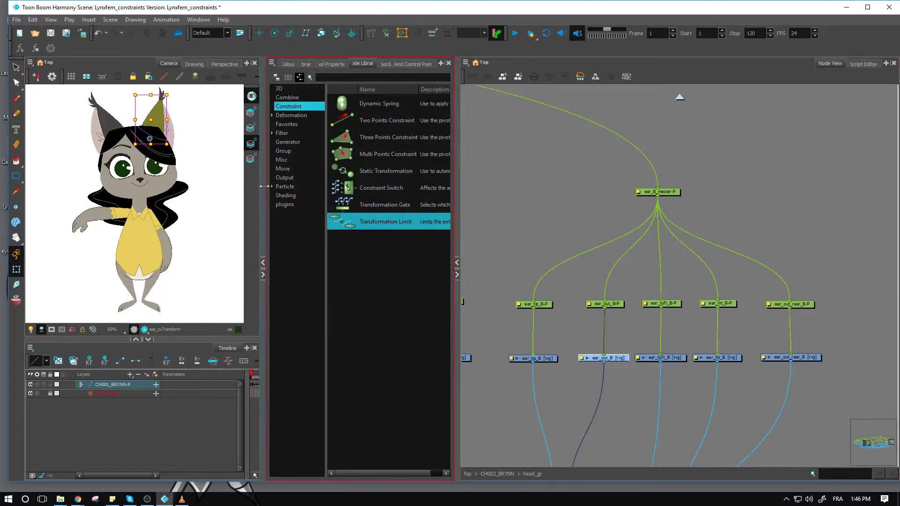
drag(264, 186, 246, 186)
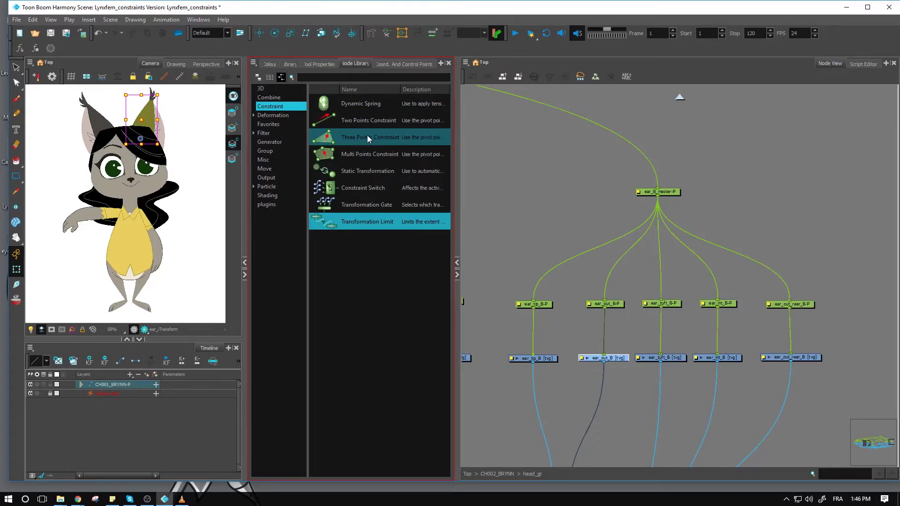
drag(367, 135, 677, 165)
Inspect ear_B_master-P and each ear peg from ear_tip_B-P to ear_out_rear_B-P, then clear the selection
click(670, 193)
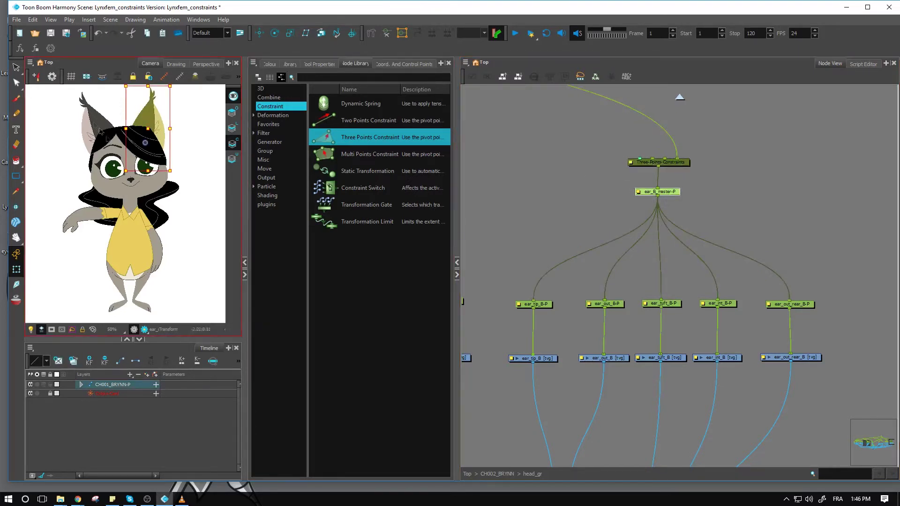
click(539, 304)
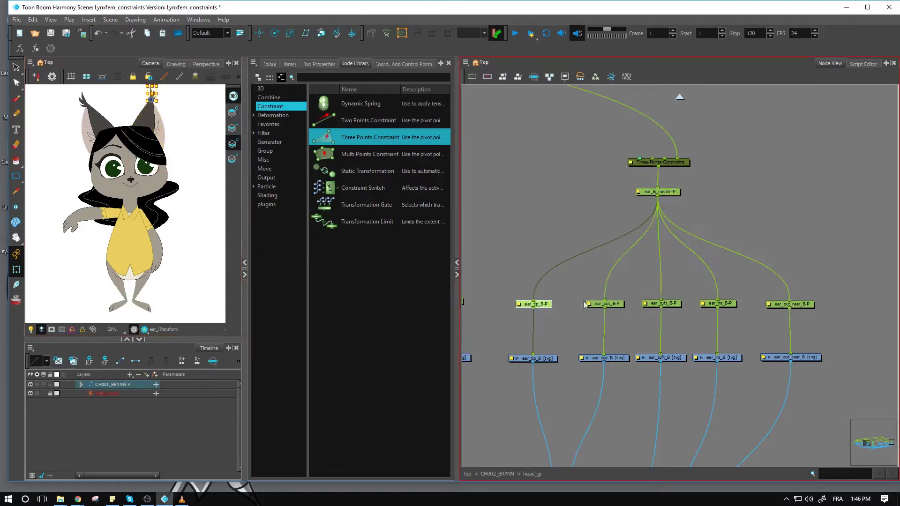
click(606, 304)
click(674, 304)
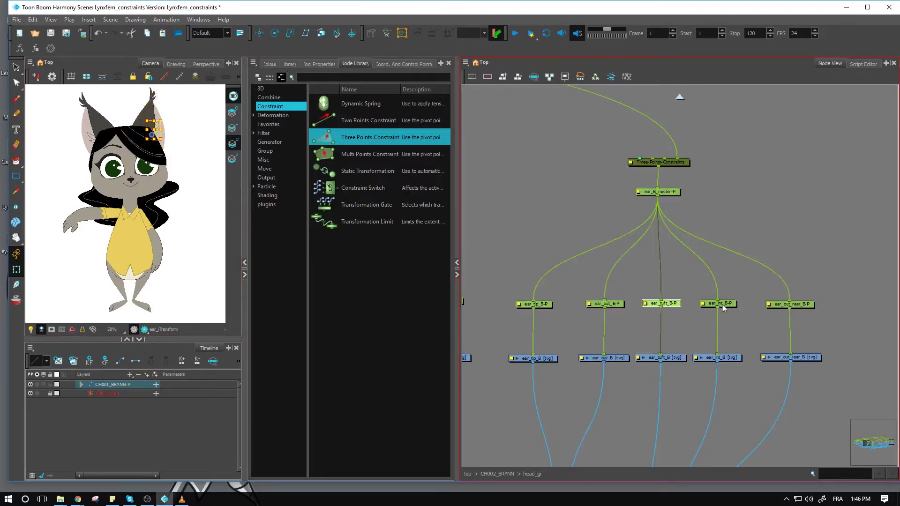
click(722, 303)
click(789, 303)
click(686, 174)
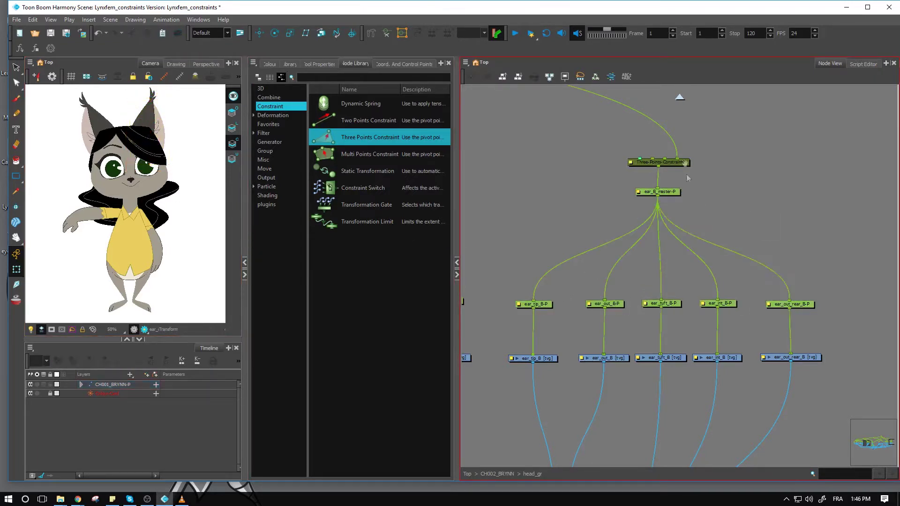
drag(687, 195, 699, 301)
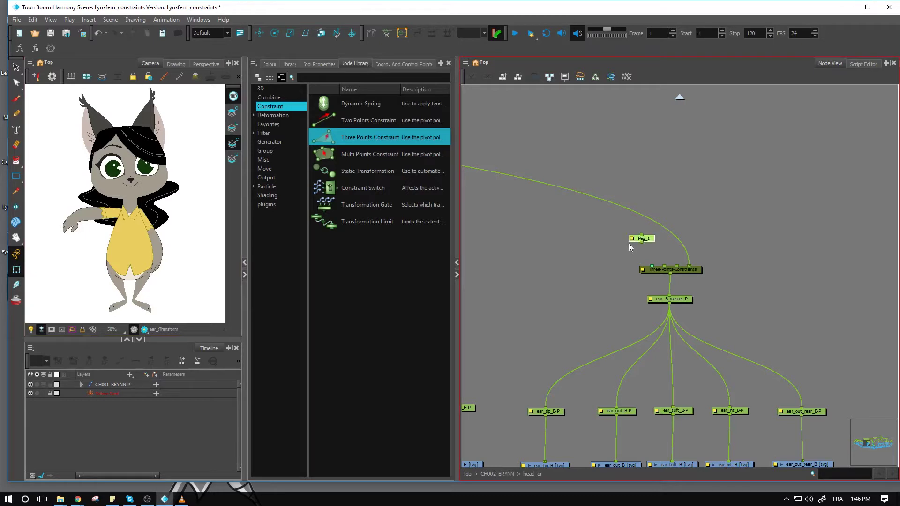
Add two parent pegs above Peg_1 with Ctrl+P and line all three up feeding the constraint
key(ctrl+p)
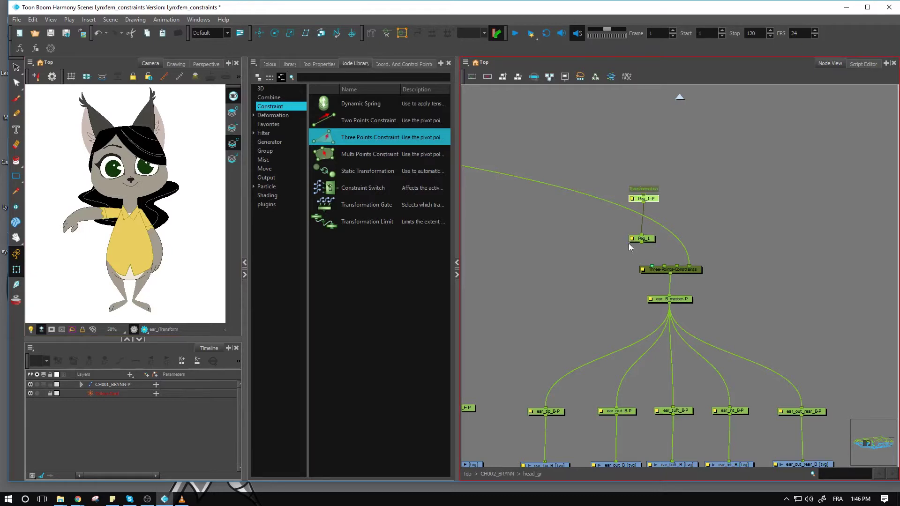
key(ctrl+p)
drag(652, 239, 584, 244)
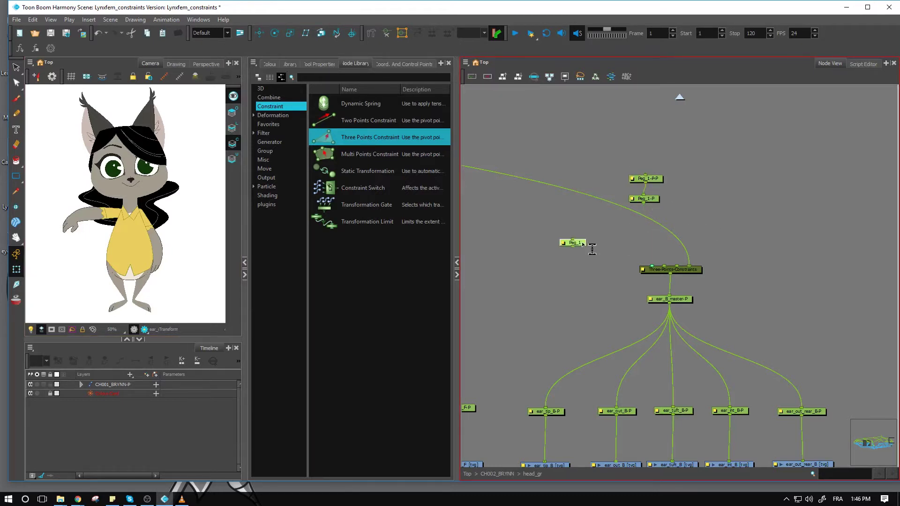
drag(657, 202, 698, 208)
drag(658, 181, 690, 245)
drag(690, 205, 675, 266)
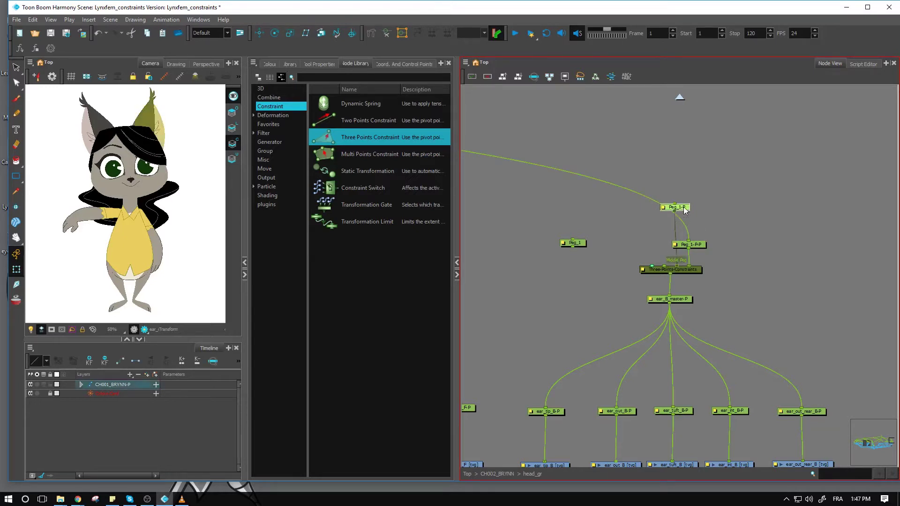
drag(684, 210, 715, 227)
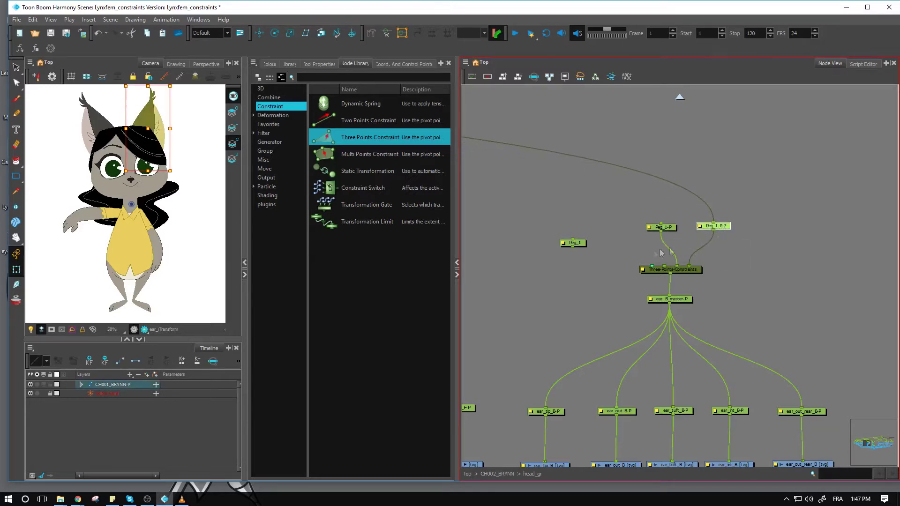
drag(584, 244, 664, 266)
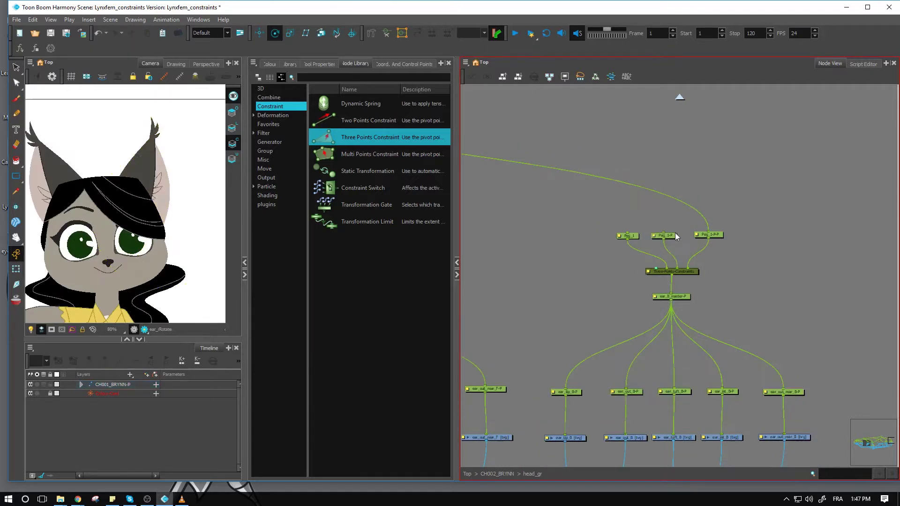
Connect head_ears_master-P into Peg_1-P and check Peg_1's connection
scroll(675, 235, down, 1)
drag(705, 248, 653, 227)
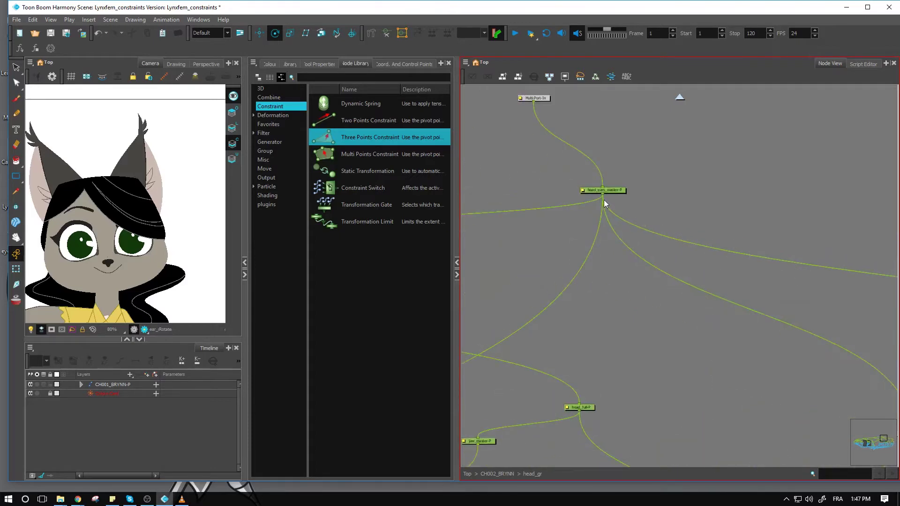
drag(605, 197, 539, 213)
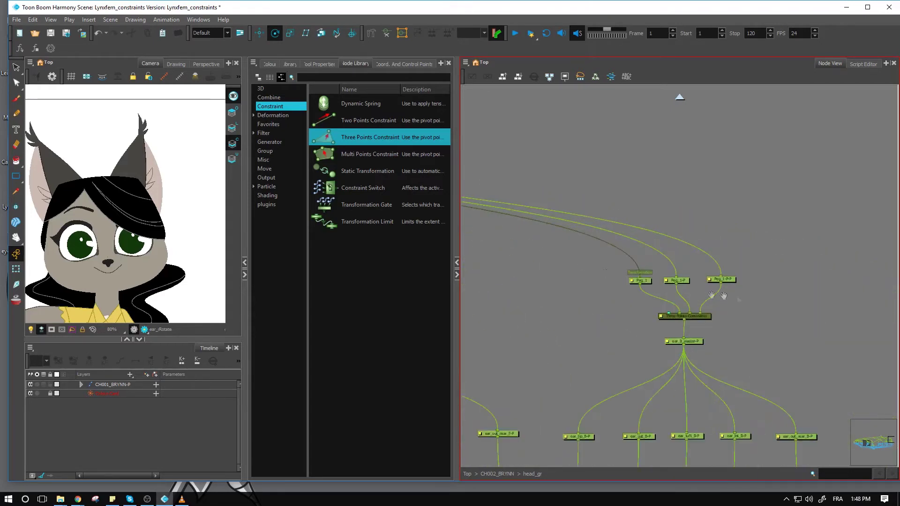
click(649, 281)
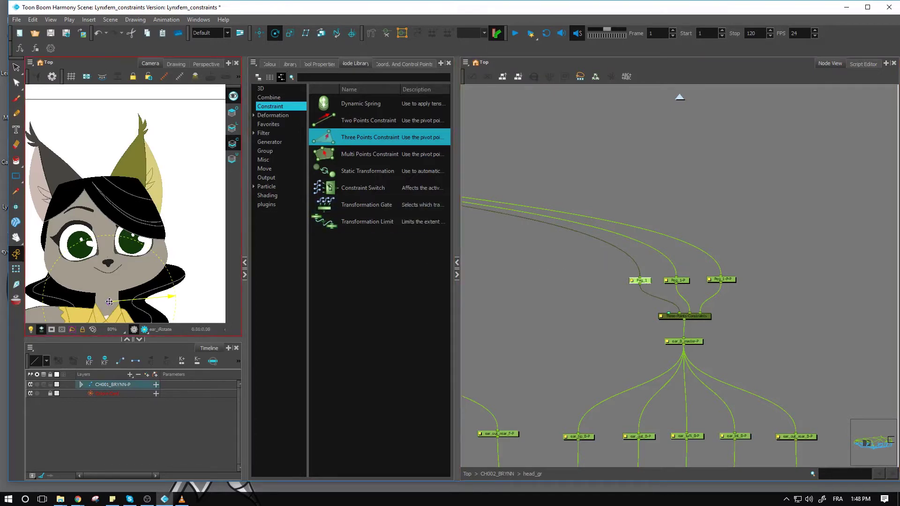
Check the connections of Peg_1, Peg_1-P and Peg_1-P-P and review Peg_1's layer properties
click(684, 281)
click(732, 280)
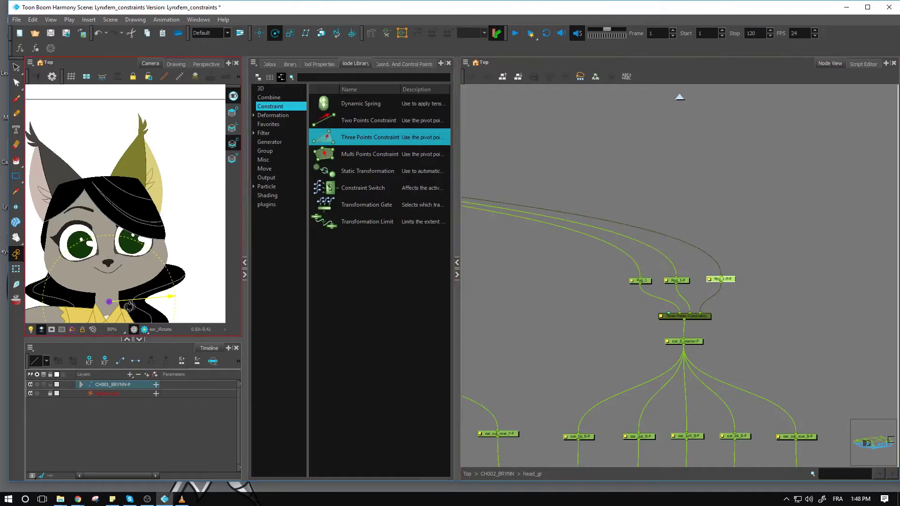
click(647, 281)
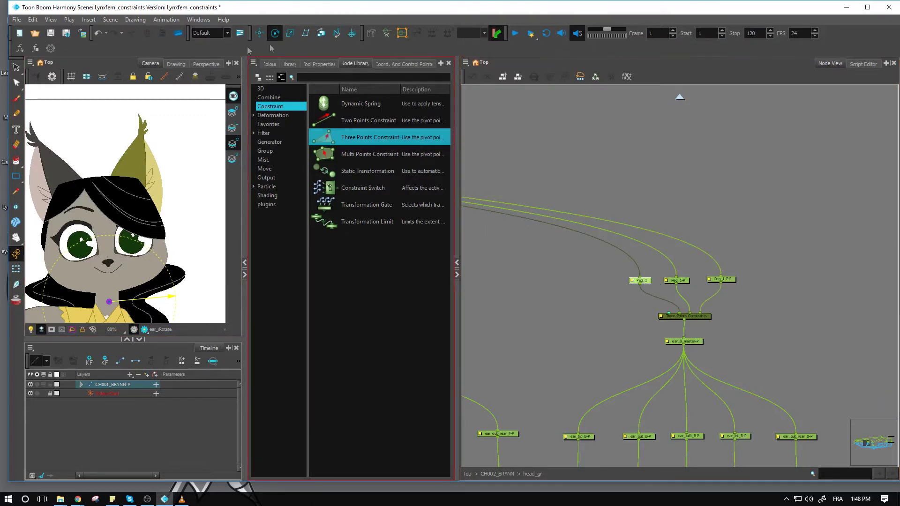
double_click(629, 282)
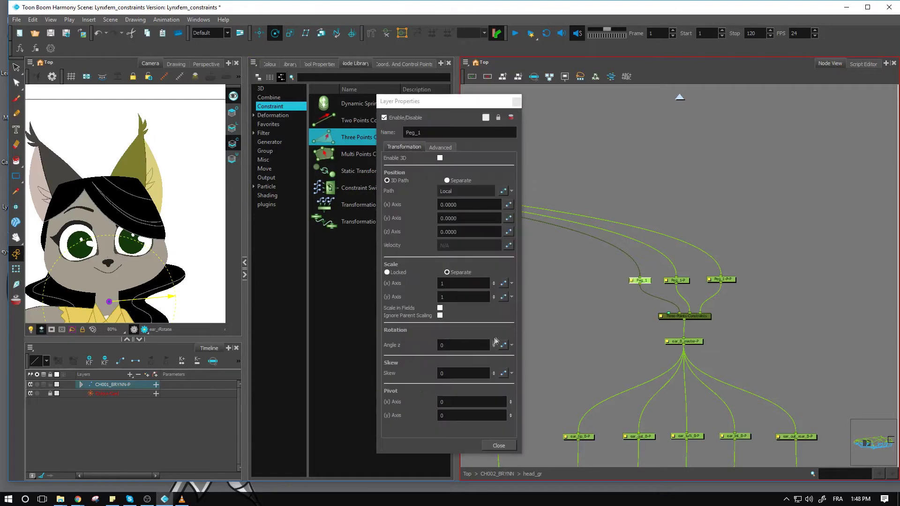
click(499, 446)
click(644, 292)
Move the Peg_1 and Peg_1-P pivots onto the head and the Peg_1-P-P pivot to the ear tip
click(644, 281)
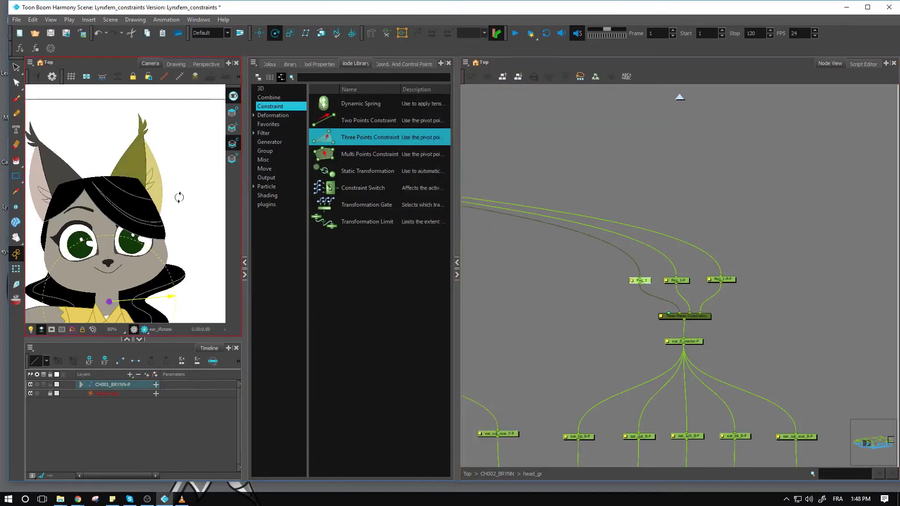
drag(108, 302, 107, 188)
click(677, 280)
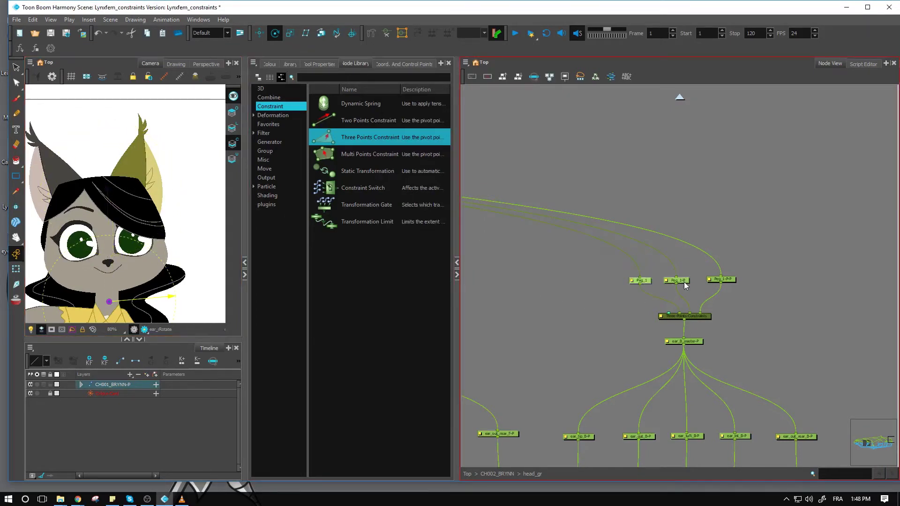
drag(109, 302, 154, 222)
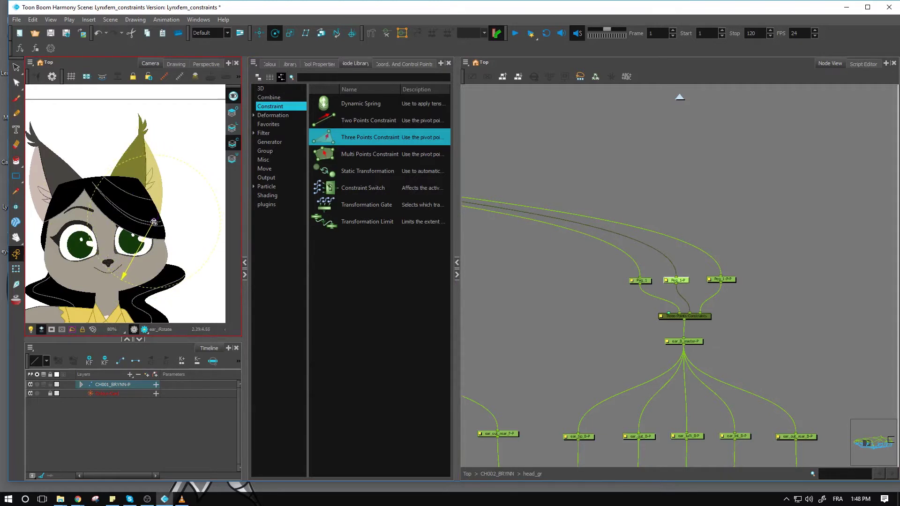
click(724, 280)
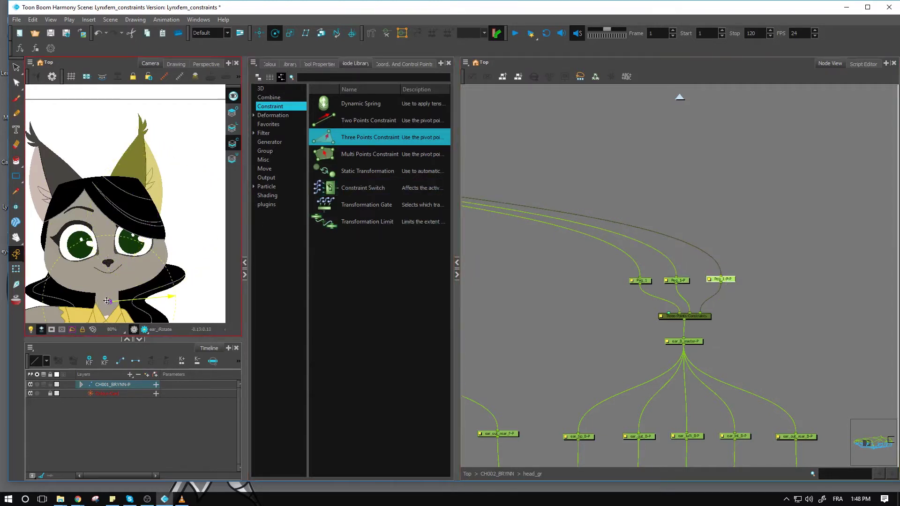
drag(108, 302, 143, 129)
Test the constraint by pulling the ear with Peg_1-P-P under Transform, then undo the move
click(16, 269)
click(756, 285)
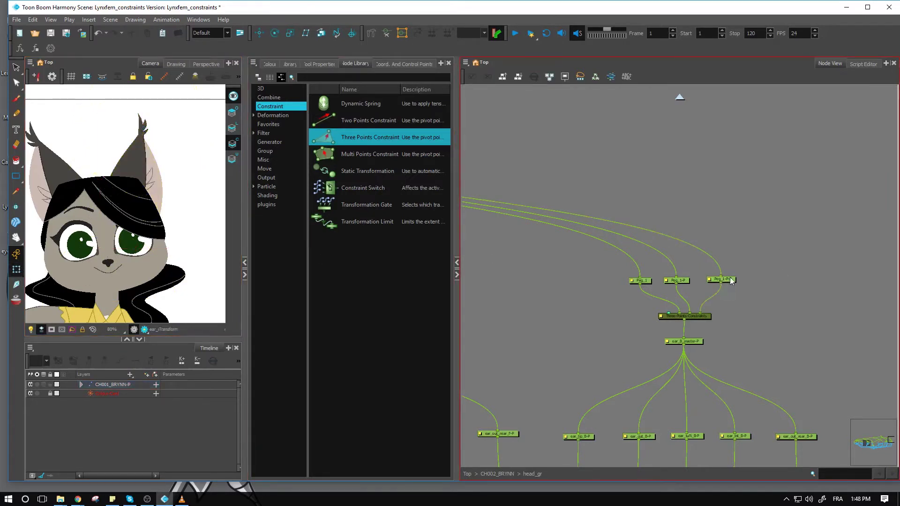
click(732, 281)
click(640, 280)
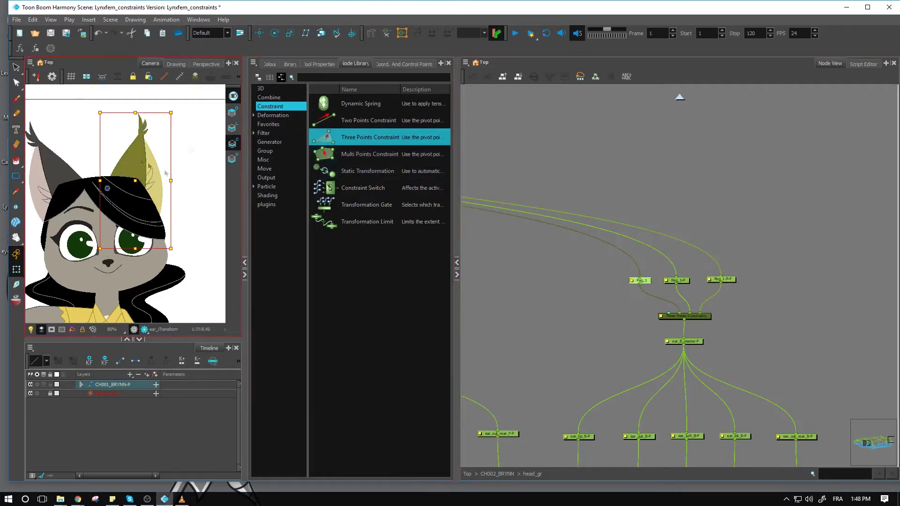
click(732, 279)
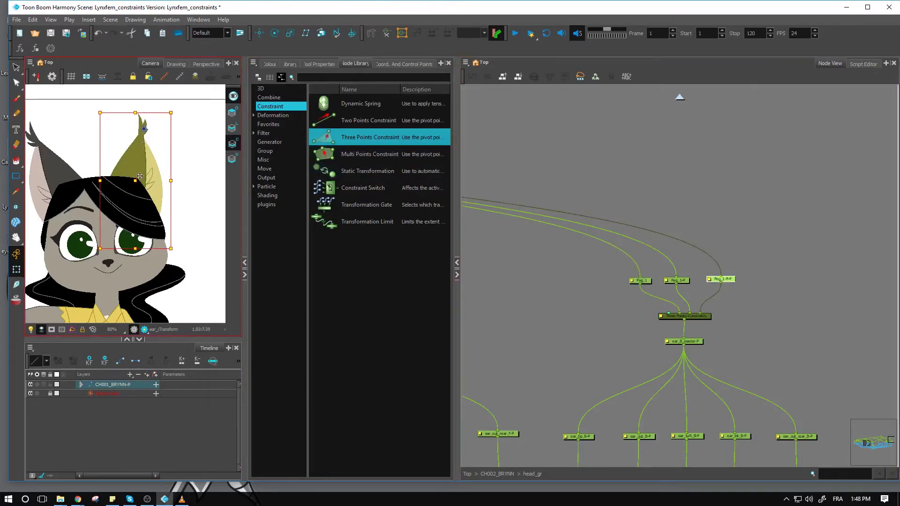
drag(137, 181, 154, 175)
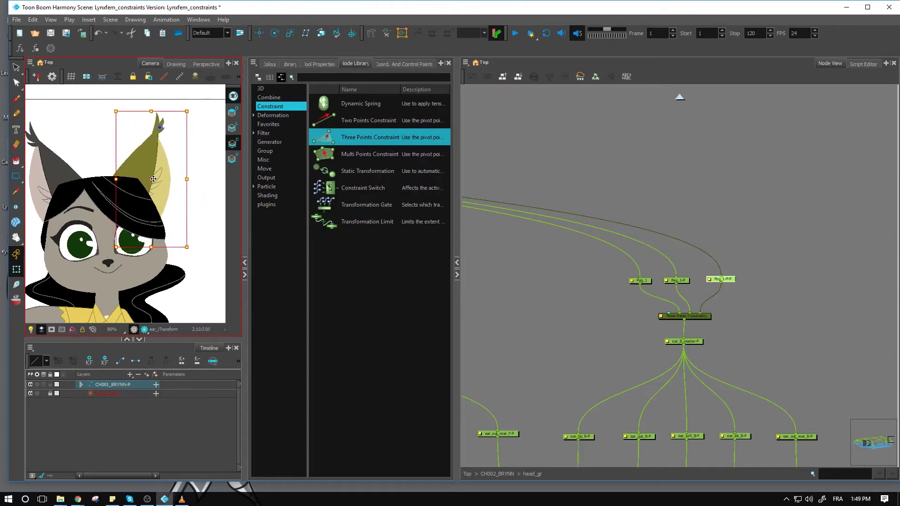
key(ctrl+z)
Insert a Dynamic Spring node into the connection feeding Peg_1-P-P
click(377, 107)
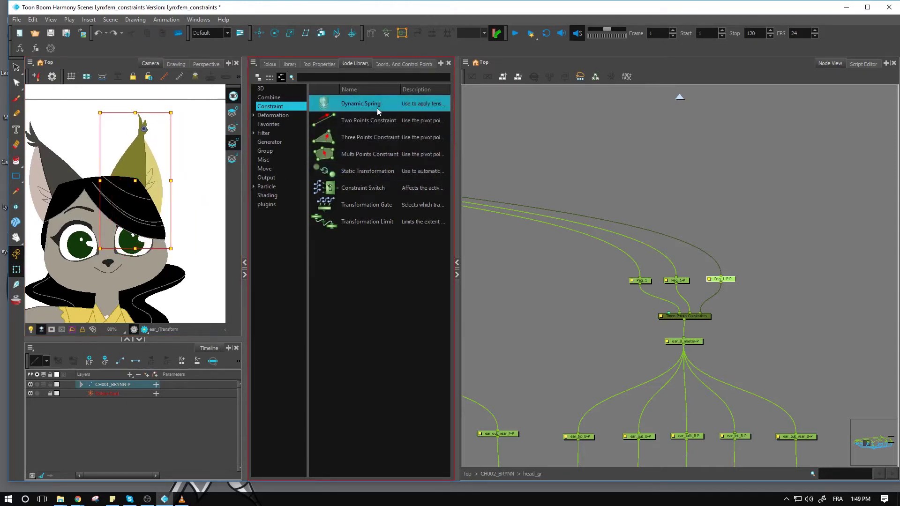
drag(378, 108, 735, 246)
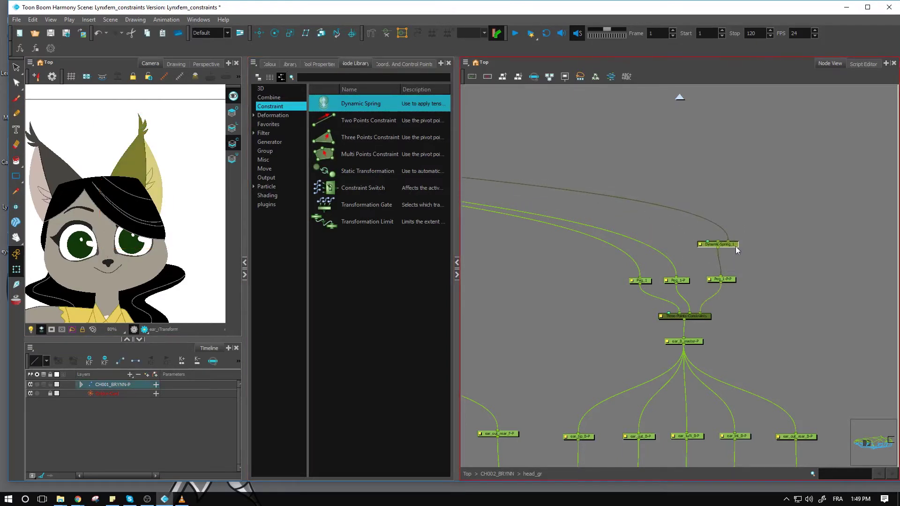
click(724, 214)
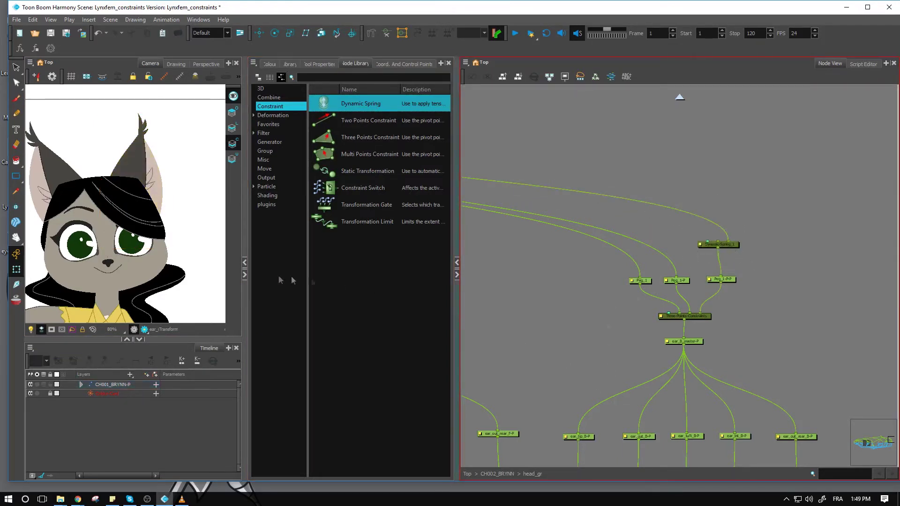
Hide the Node Library and preview the animation up to frame 27
click(244, 278)
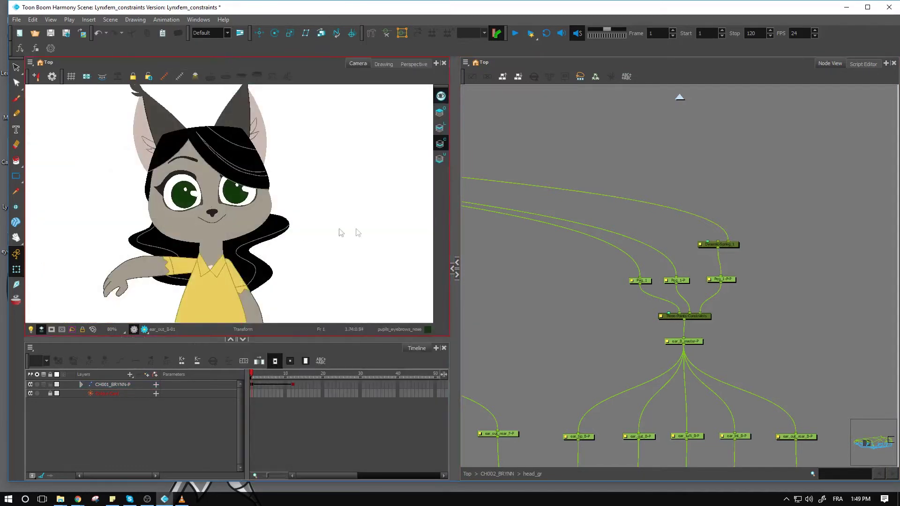
scroll(347, 231, down, 3)
drag(258, 375, 304, 397)
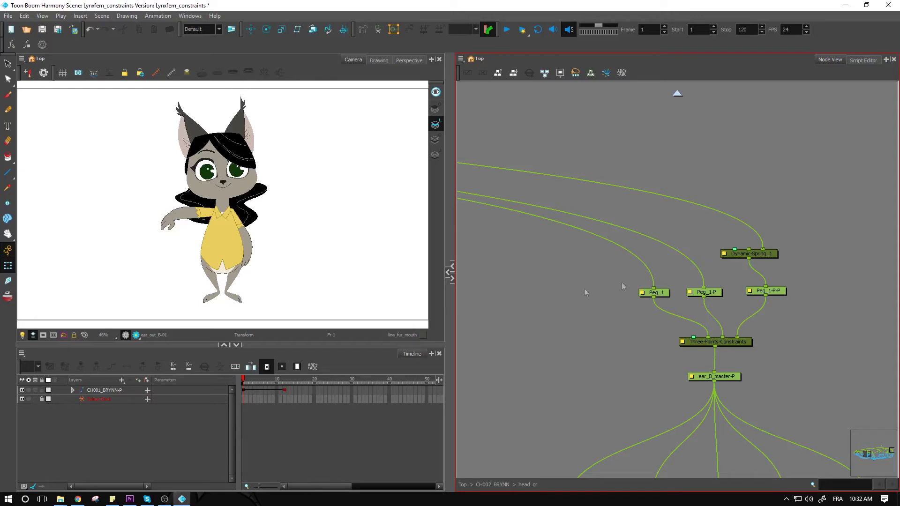
Open Dynamic-Spring_1's properties (tension 7, inertia 80) and preview the spring over the first frames
mouse_move(243, 382)
mouse_down()
mouse_move(296, 392)
mouse_move(234, 386)
mouse_up()
click(724, 253)
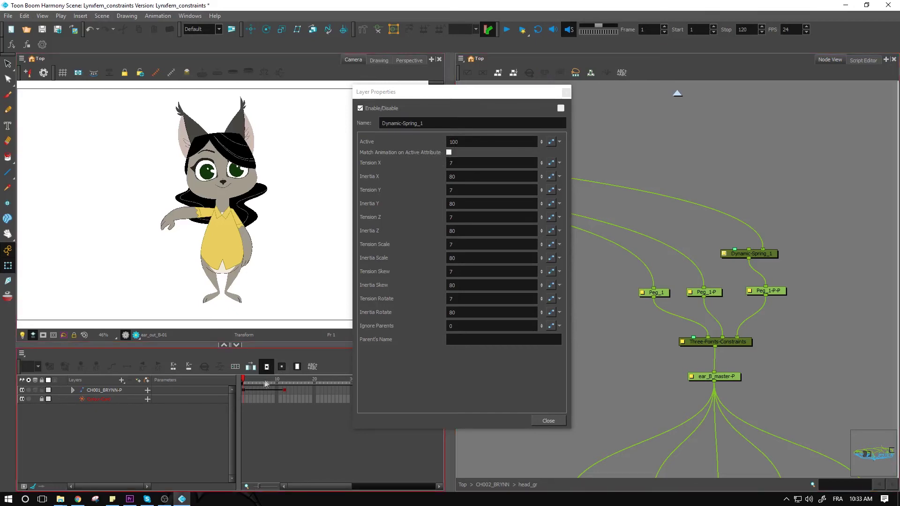
drag(243, 380, 287, 383)
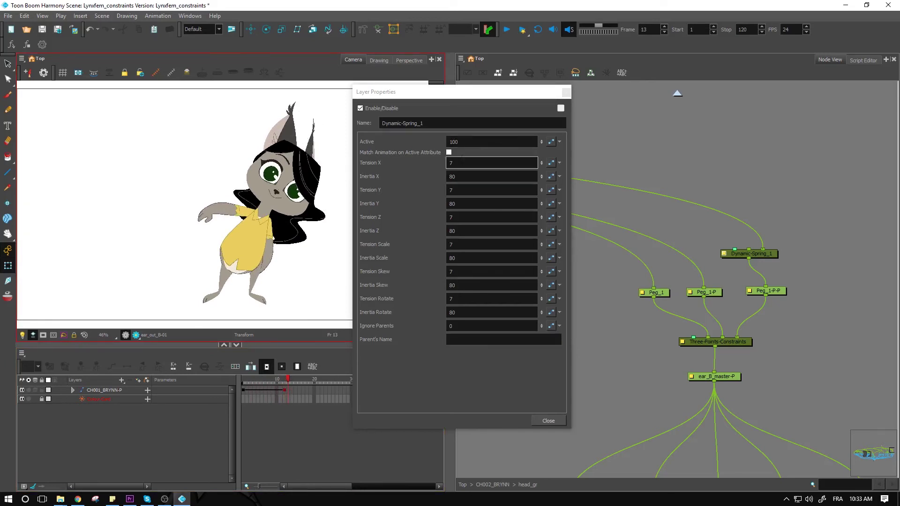
Set Dynamic-Spring_1's Active value to 20, preview the ear, return to frame 1 and close the properties
double_click(464, 143)
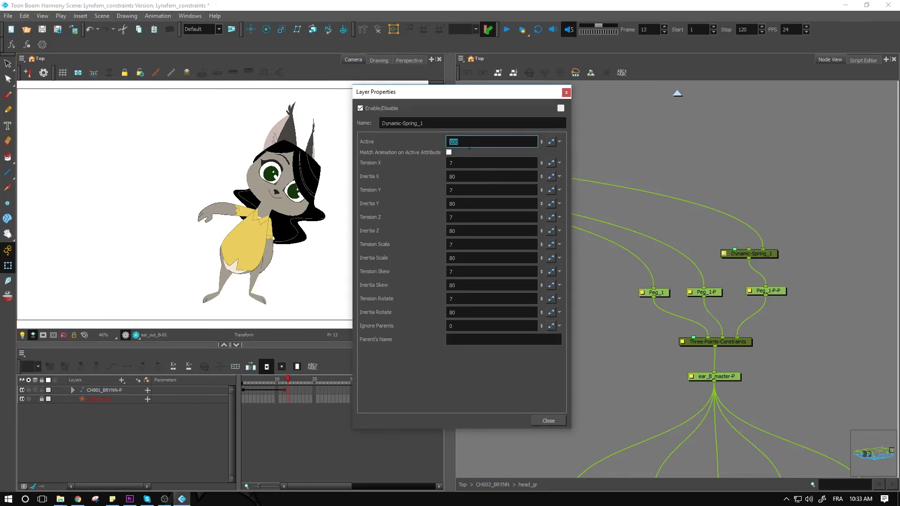
text(20)
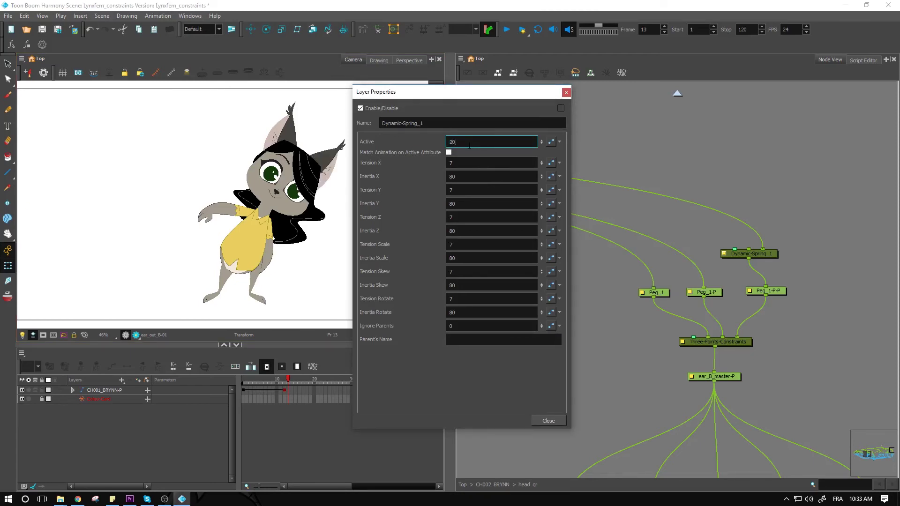
mouse_move(244, 378)
mouse_down()
mouse_move(307, 372)
mouse_move(264, 369)
mouse_move(283, 374)
mouse_move(243, 378)
mouse_up()
click(337, 281)
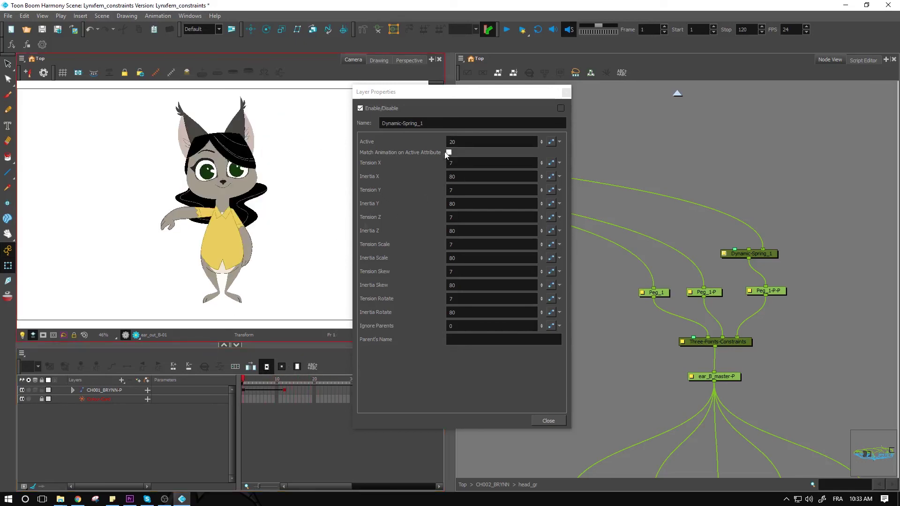
click(565, 93)
Scrub the timeline from frame 1 to frame 22 to watch the ear tip swing
click(654, 152)
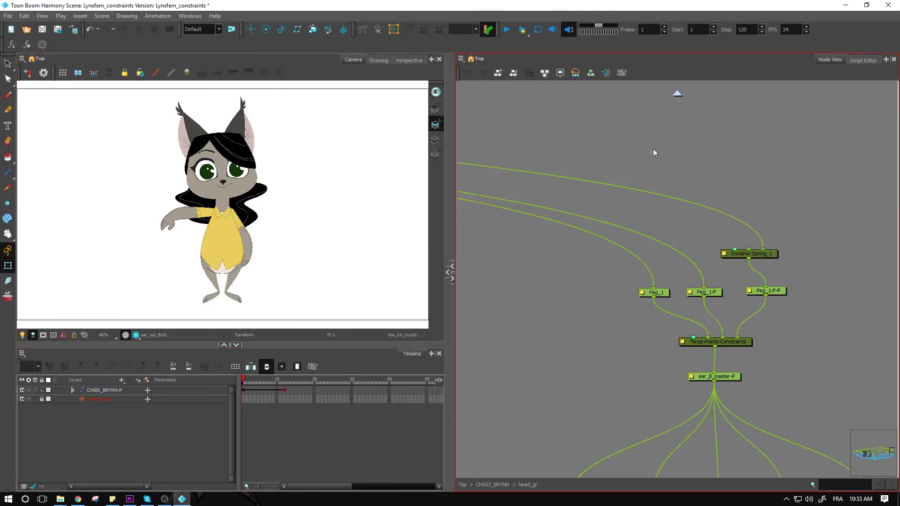
click(367, 382)
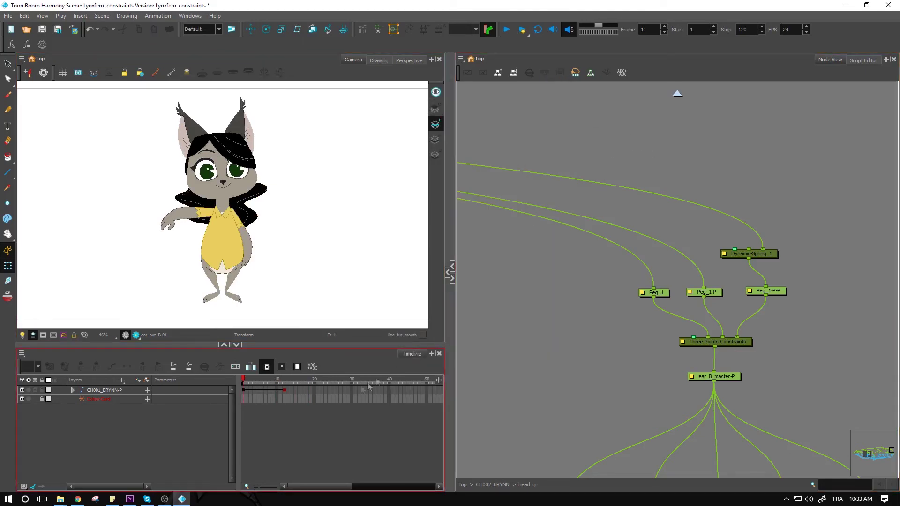
drag(249, 380, 322, 380)
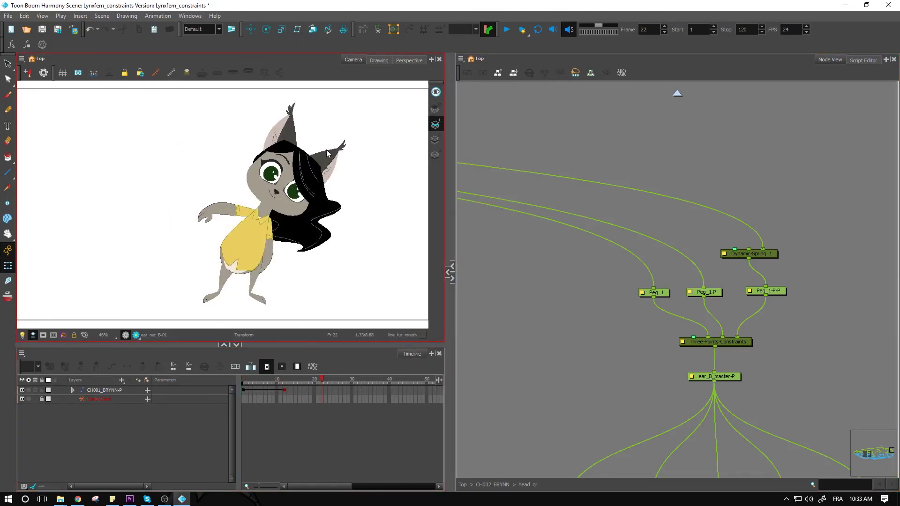